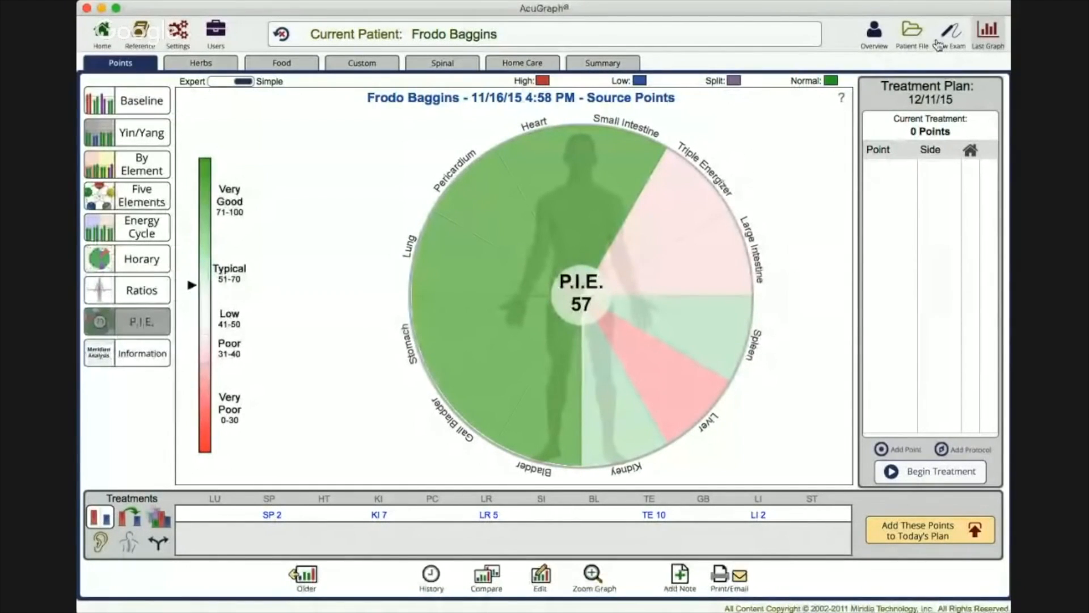
- Show the patient's Baseline graph and compare the points suggested by the different treatment methods, ending on the basic treatment
left_click(129, 111)
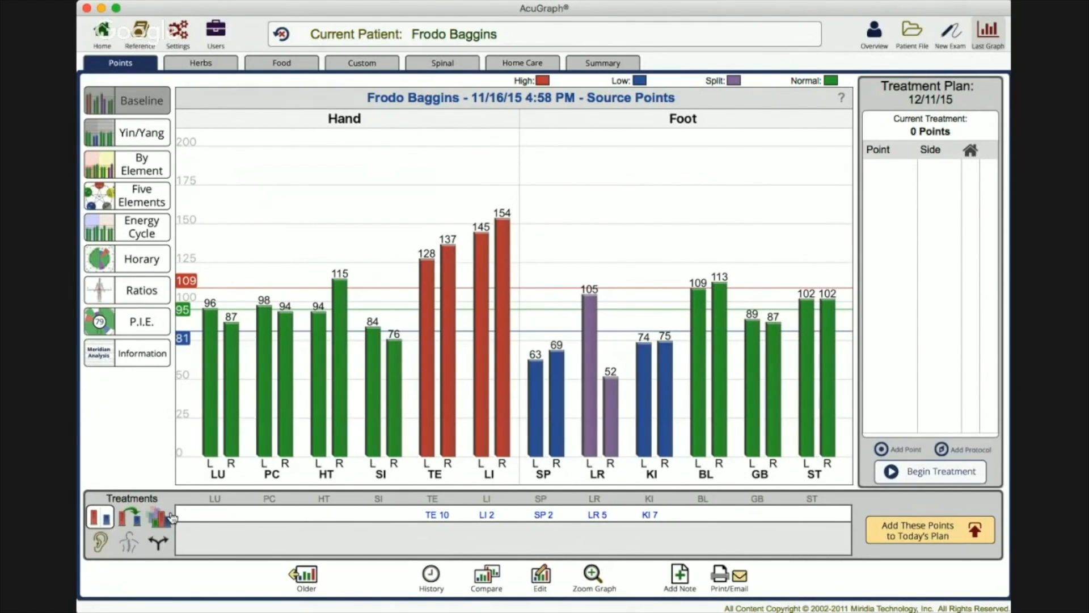
left_click(135, 524)
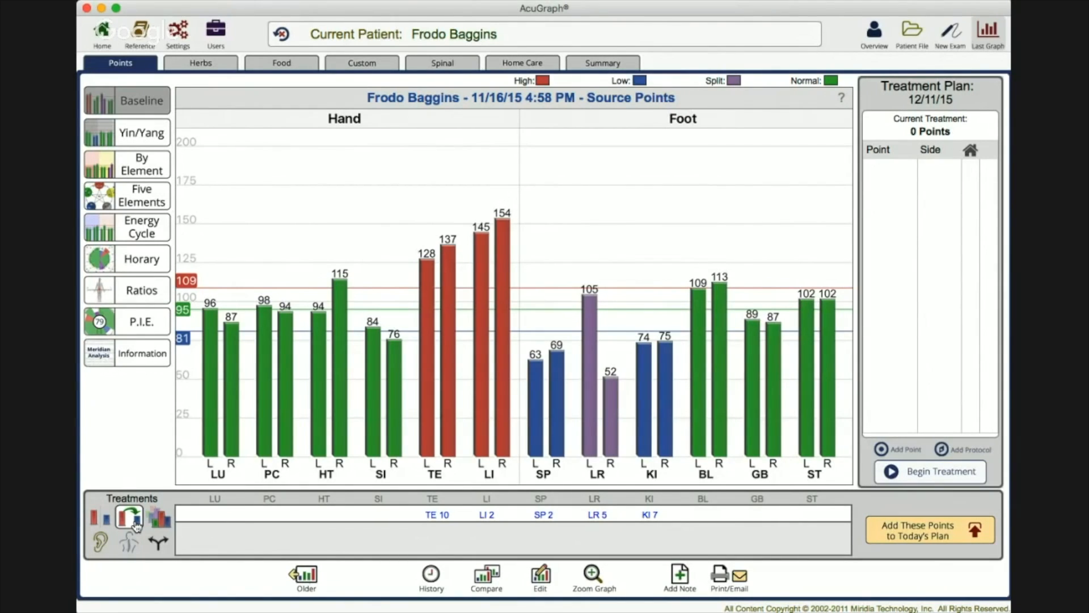
left_click(102, 516)
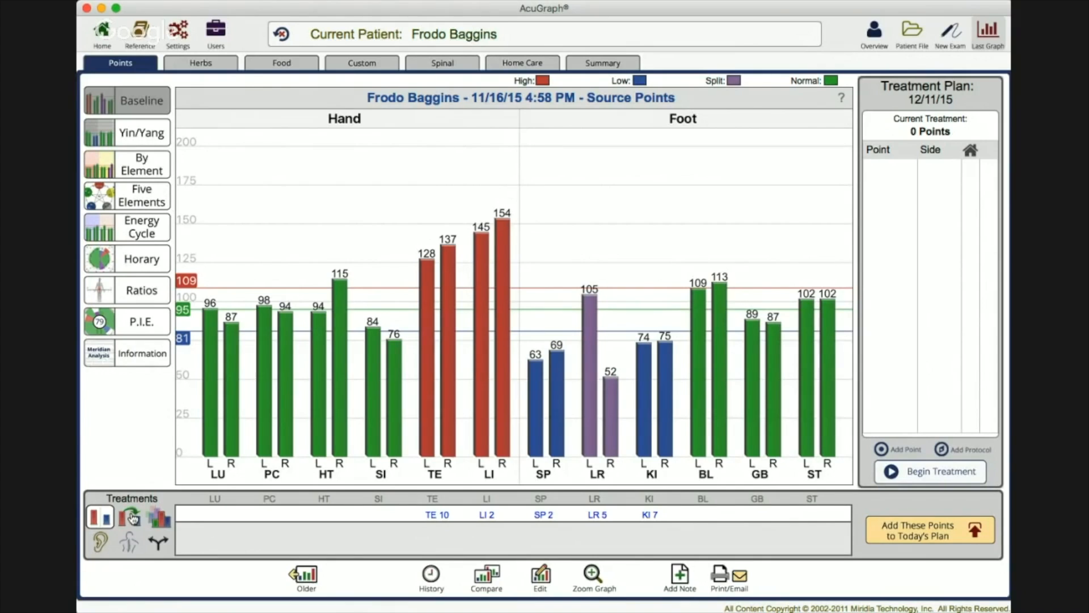
left_click(159, 517)
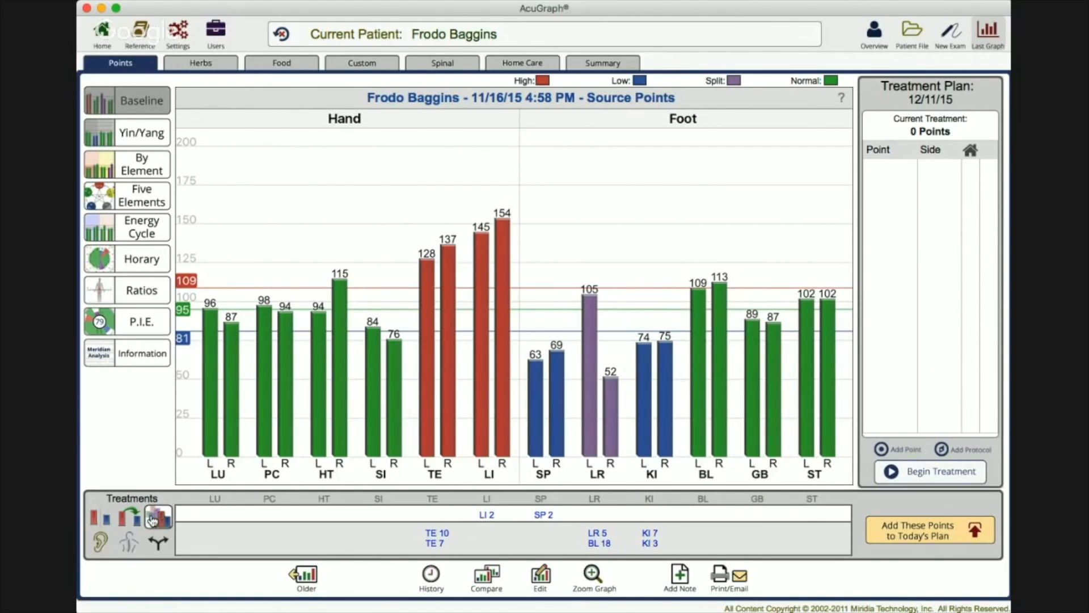
left_click(96, 517)
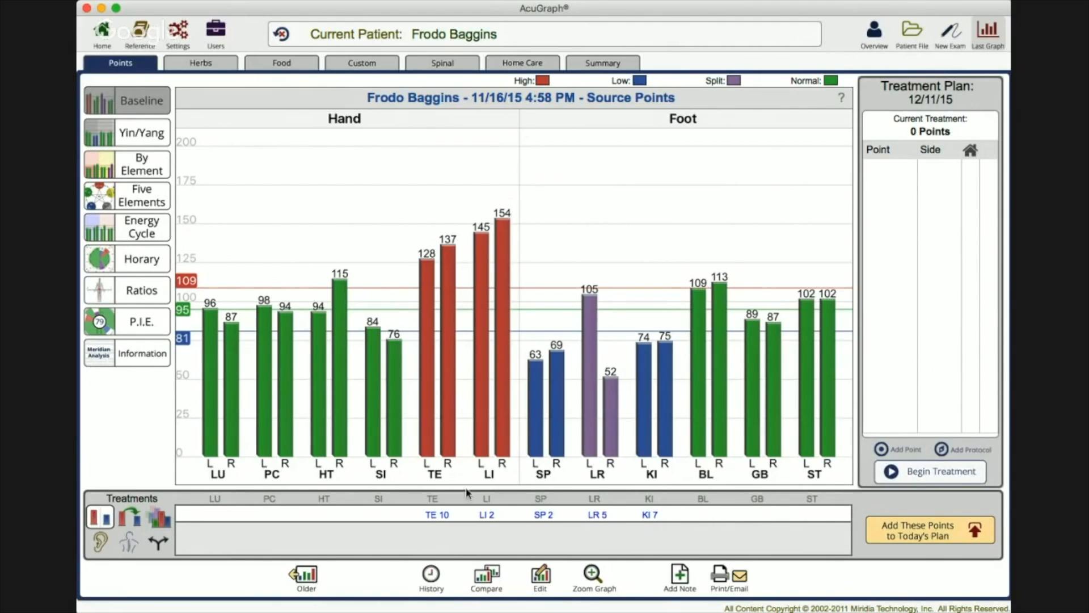
- Add the suggested points LI 2, TE 10, LR 5, SP 2 and KI 7 to today's treatment plan and remove them all again
left_click(959, 536)
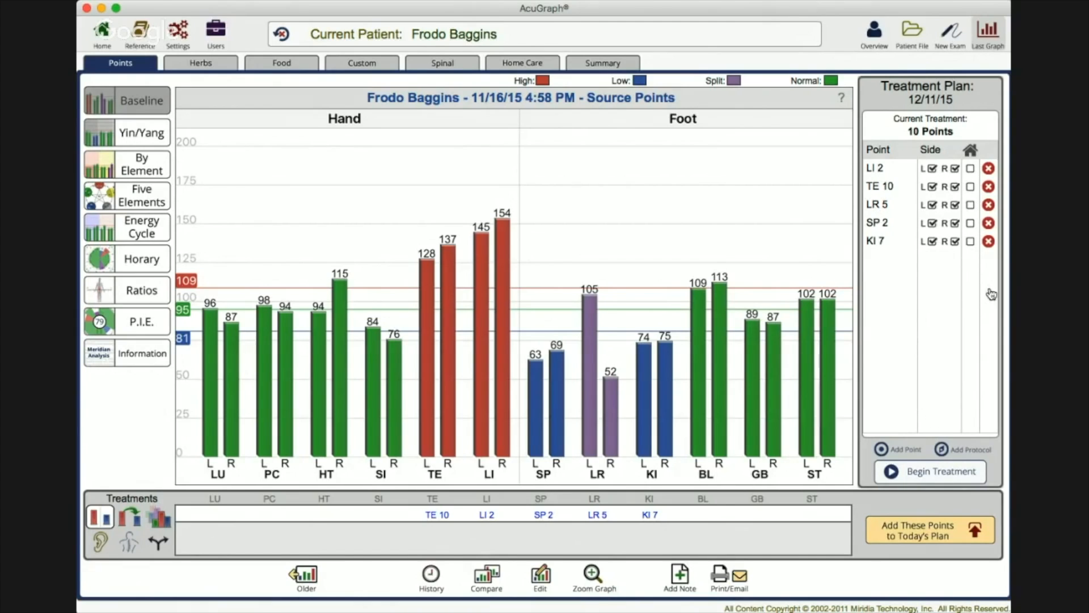
left_click(988, 241)
left_click(988, 223)
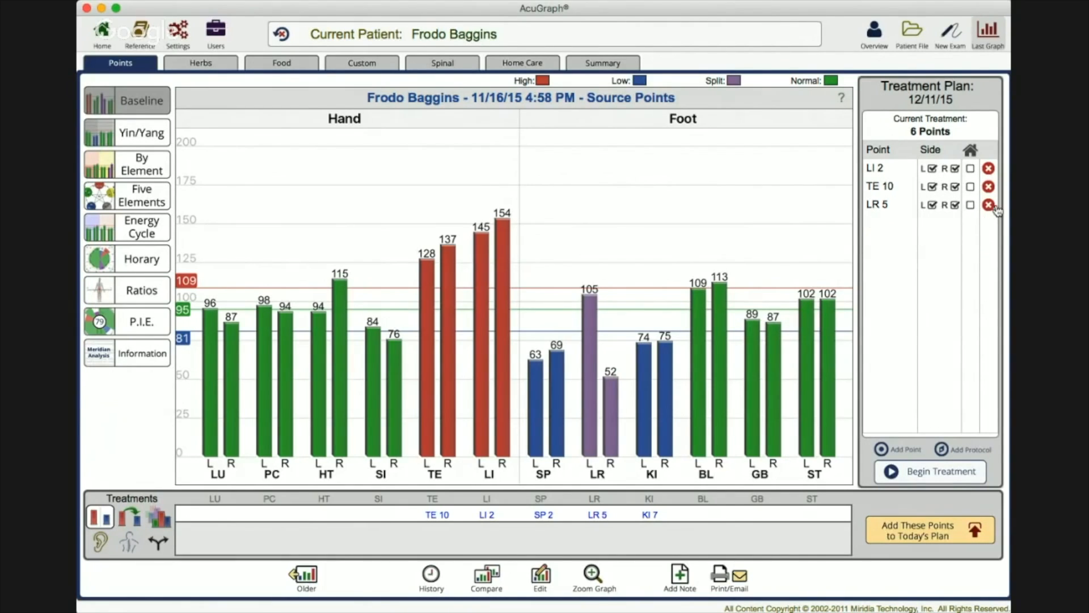
left_click(988, 205)
left_click(988, 186)
left_click(988, 169)
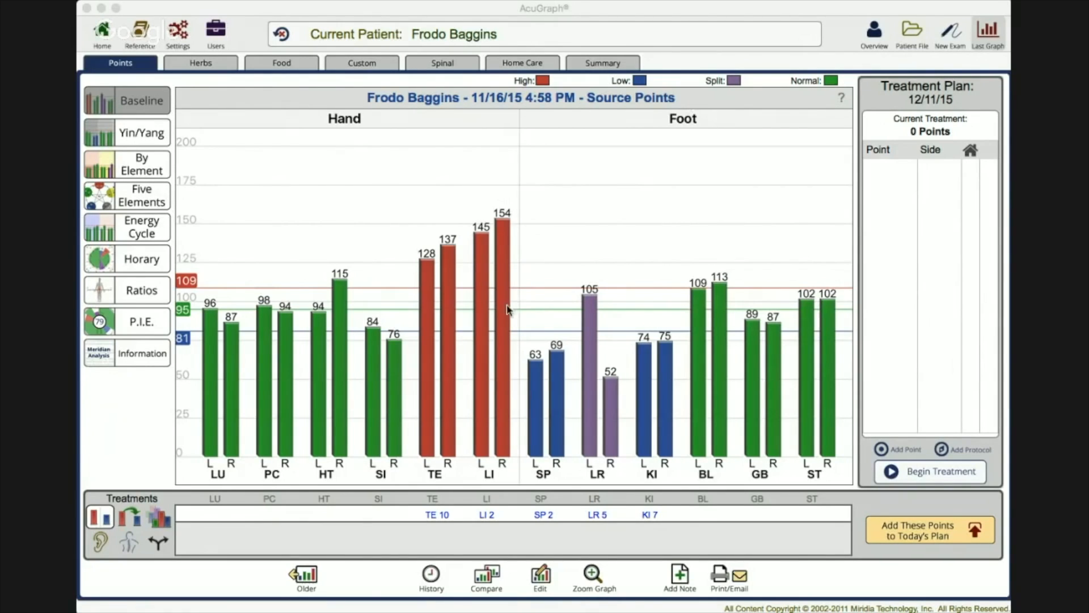
- Add point BL 25 to the treatment plan and review the Large Intestine channel's musculotendino, internal pathway and channel illustrations
left_click(595, 301)
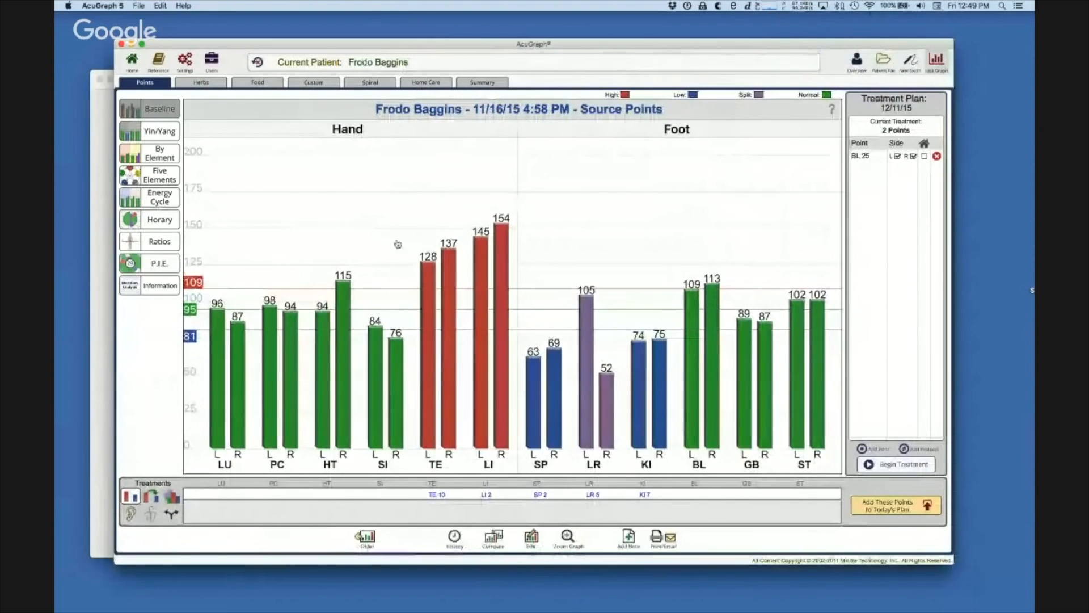
left_click(481, 334)
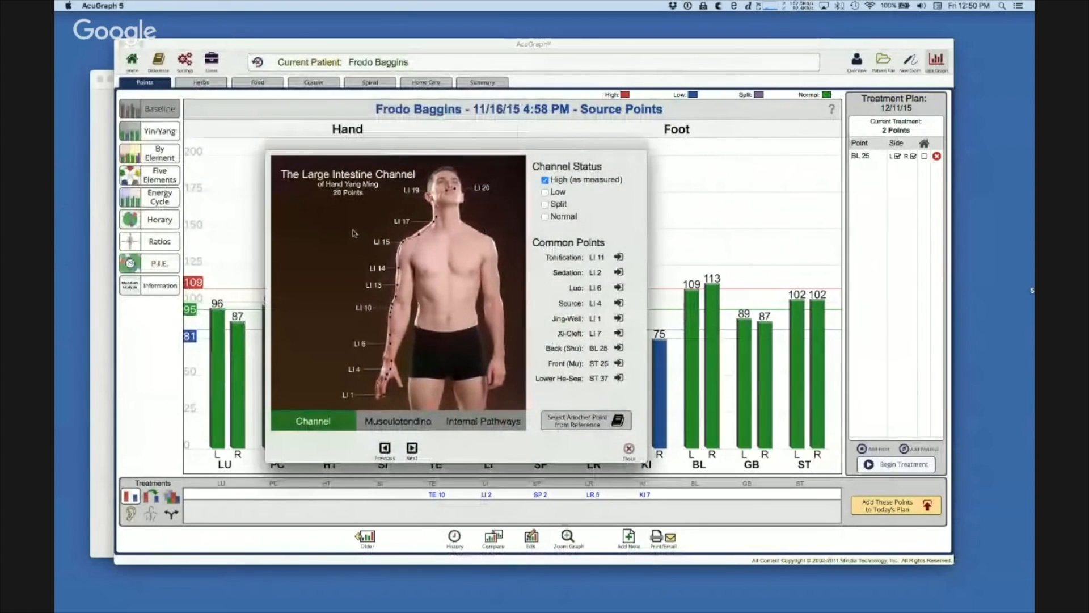
left_click(417, 424)
left_click(464, 427)
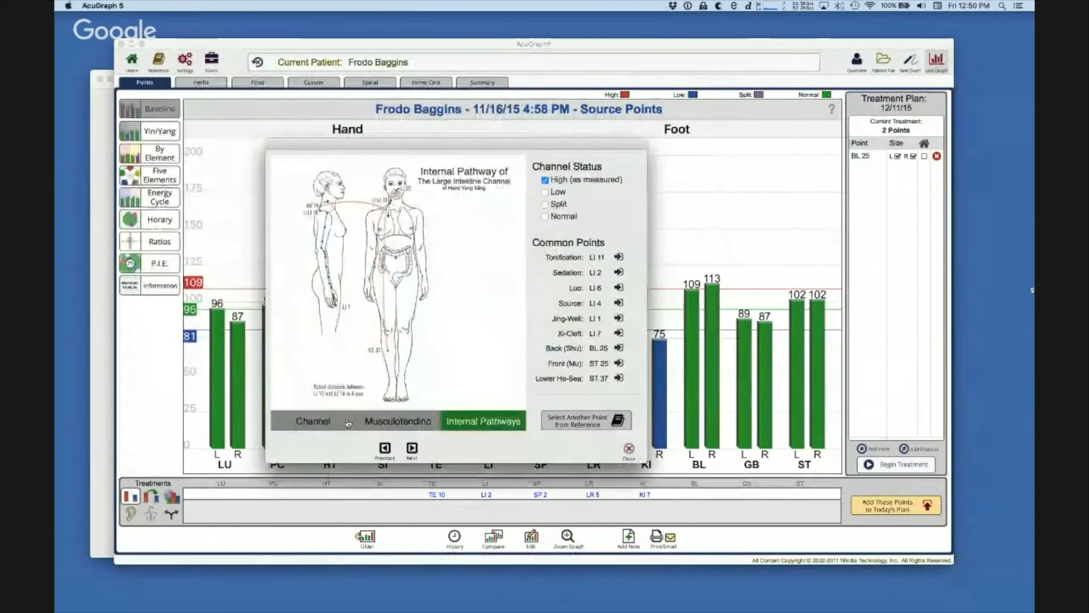
left_click(313, 422)
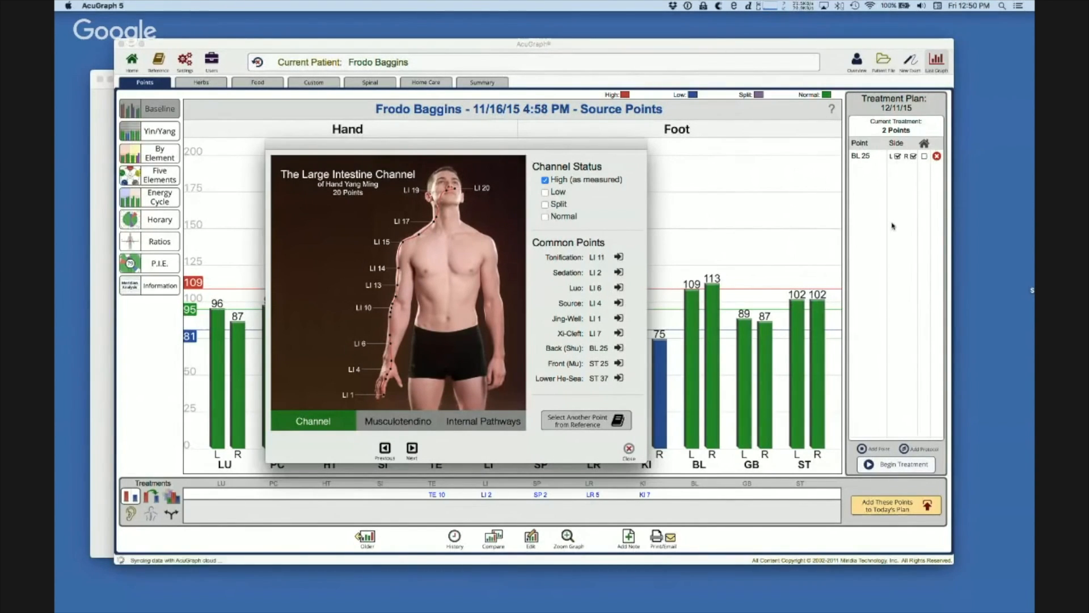
left_click(629, 450)
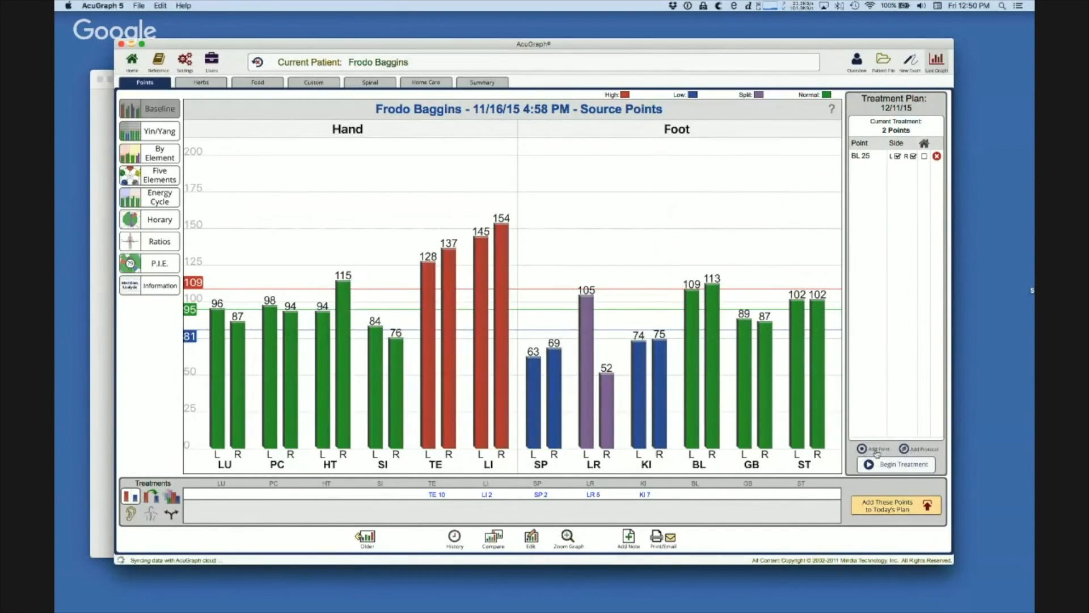
- Add points SI 8, ST 36, LI 12 and SI 7 from the Epicondylitis condition protocol to the treatment plan
left_click(904, 449)
scroll(190, 239, "down", 3)
scroll(190, 238, "down", 6)
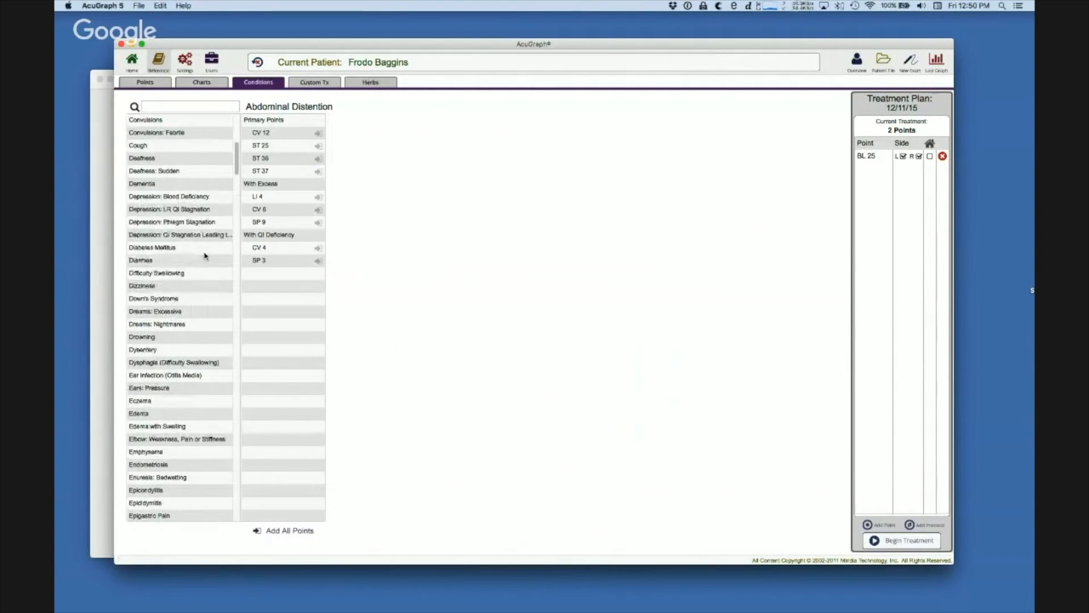
scroll(201, 329, "down", 6)
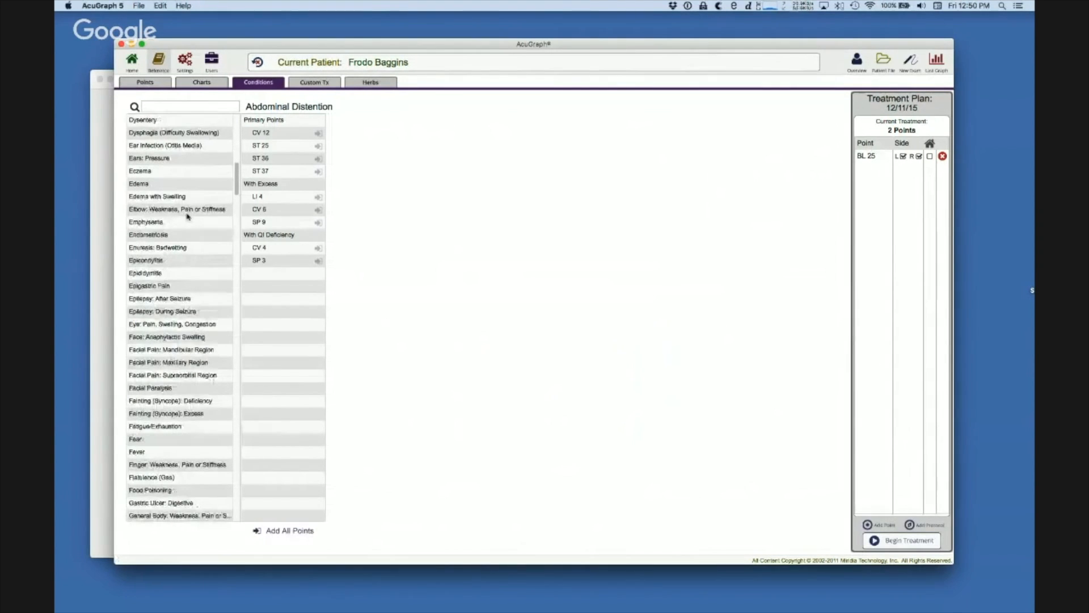
left_click(158, 261)
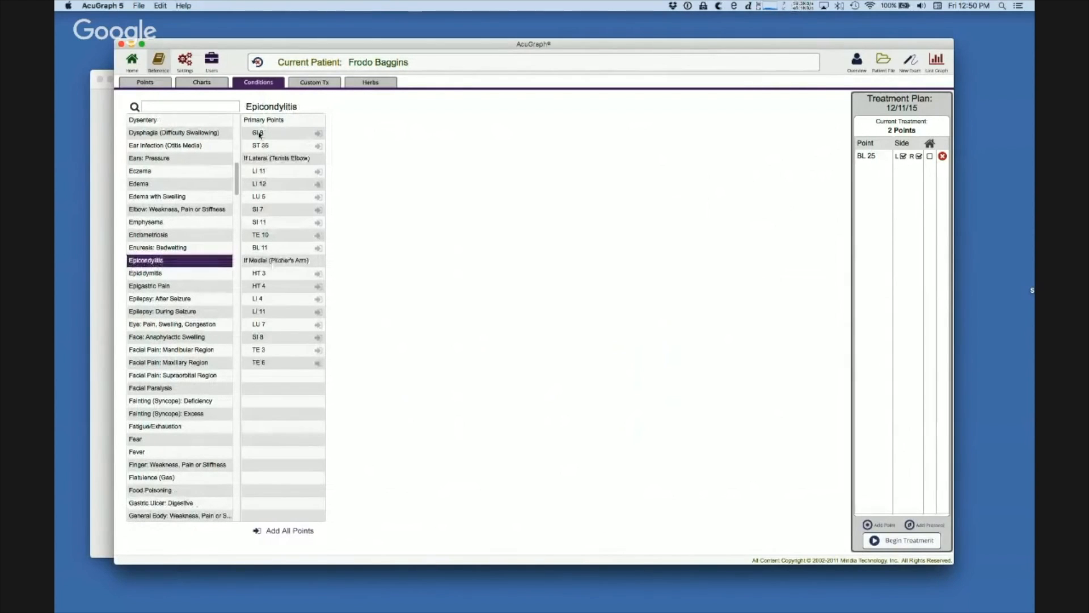
left_click(319, 133)
left_click(319, 145)
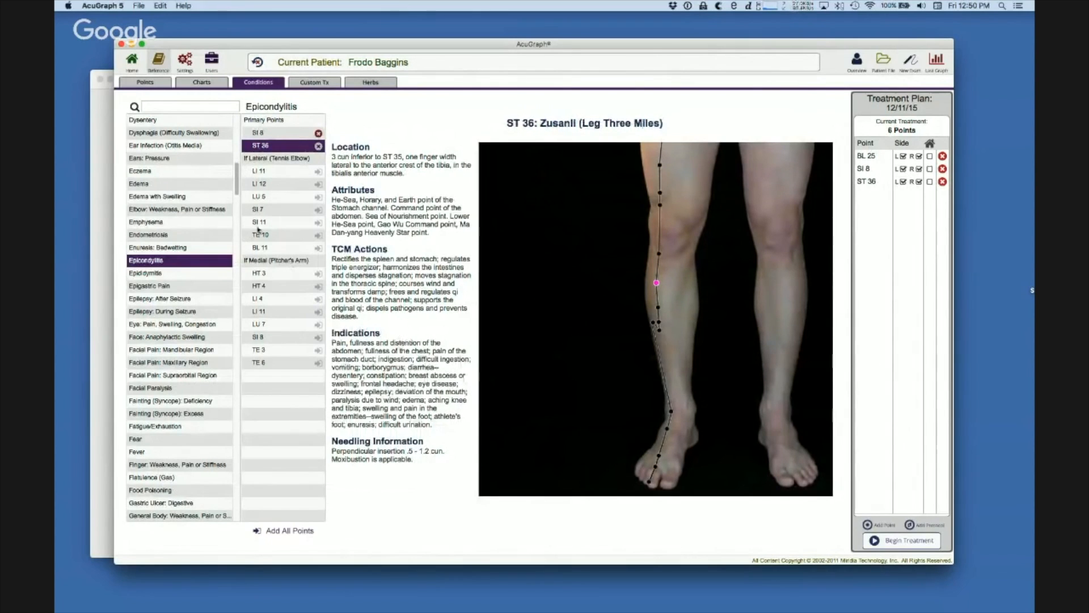
left_click(317, 185)
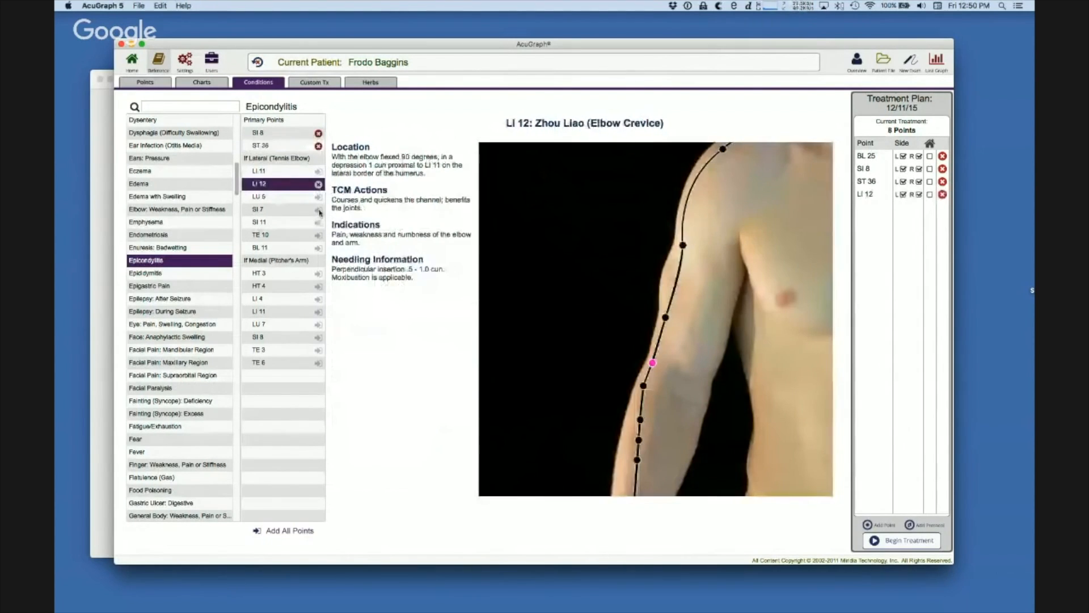
left_click(317, 209)
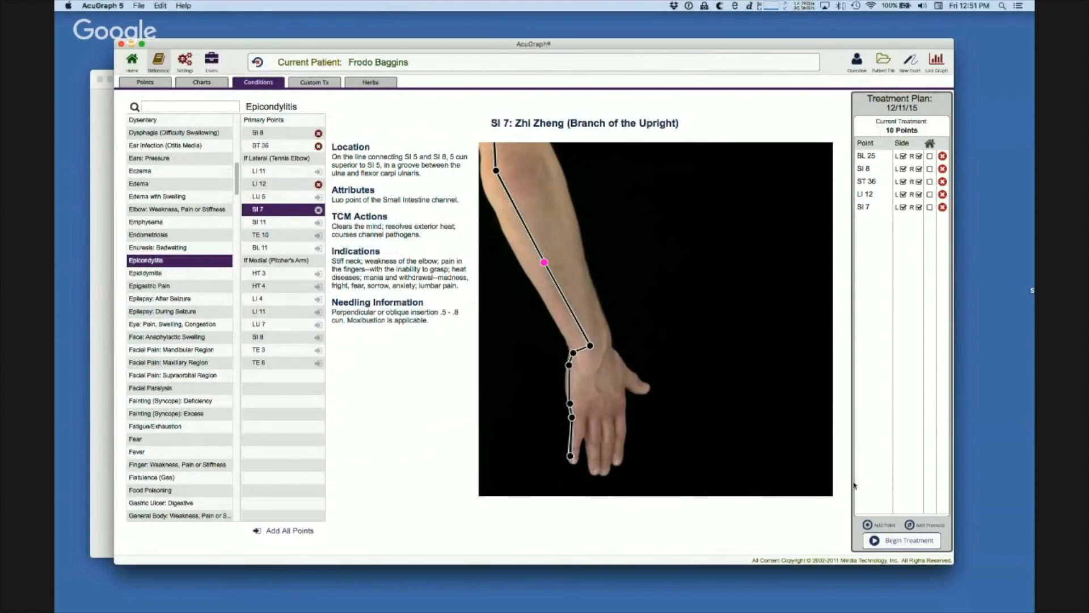
- Find point 49 on the Bladder channel in the point reference and add BL 49 to the treatment plan
left_click(873, 526)
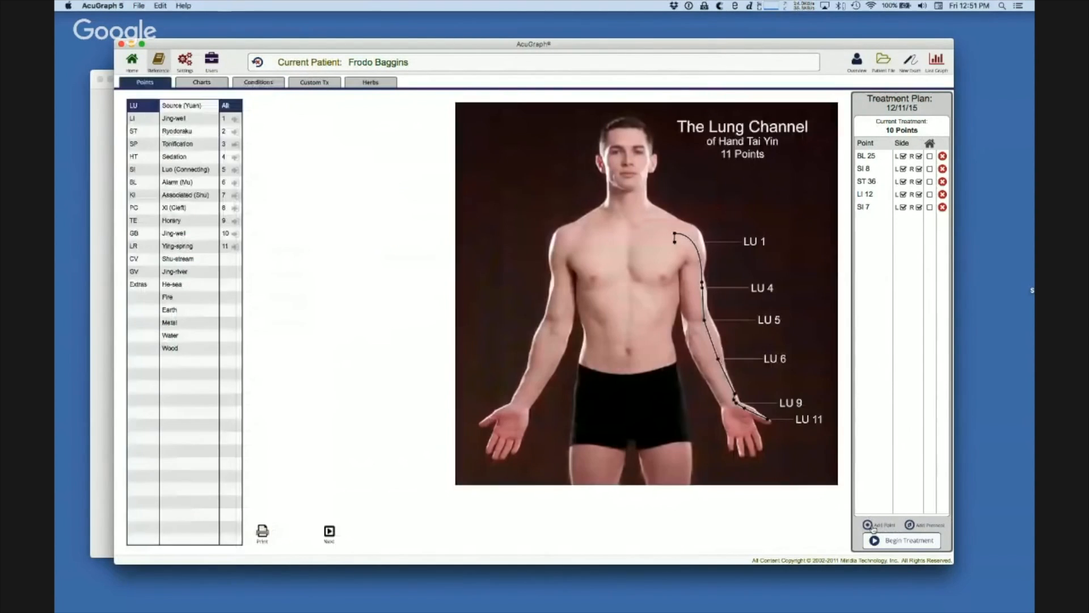
left_click(148, 182)
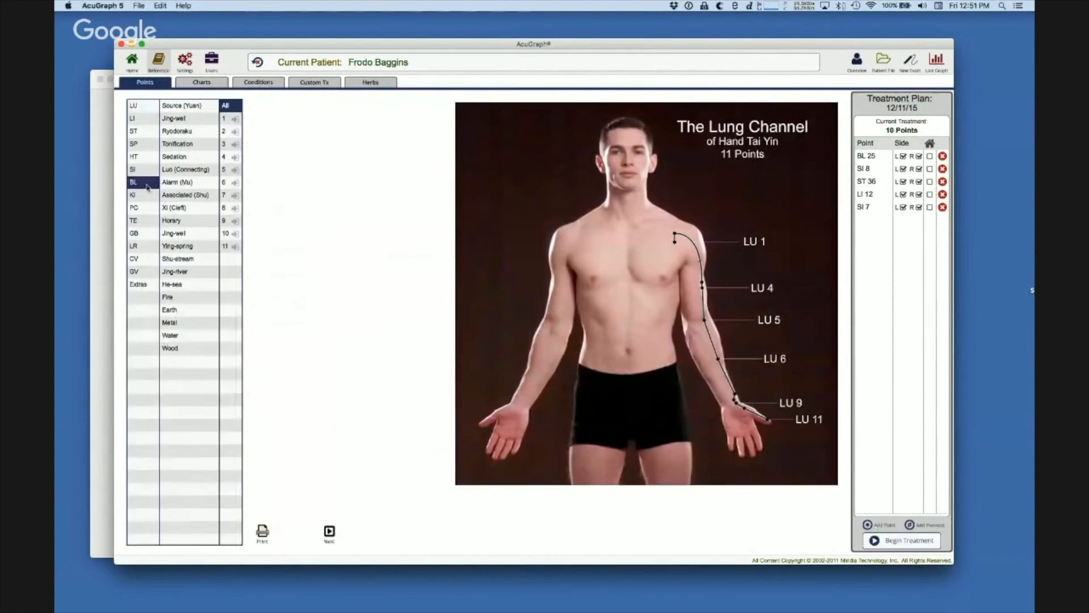
scroll(237, 312, "down", 5)
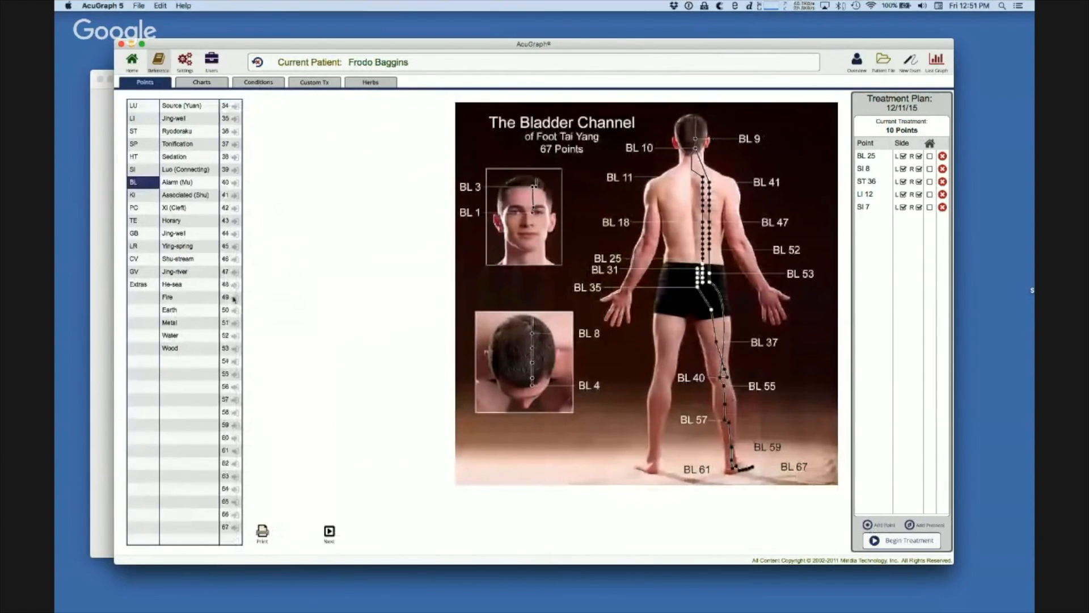
left_click(226, 298)
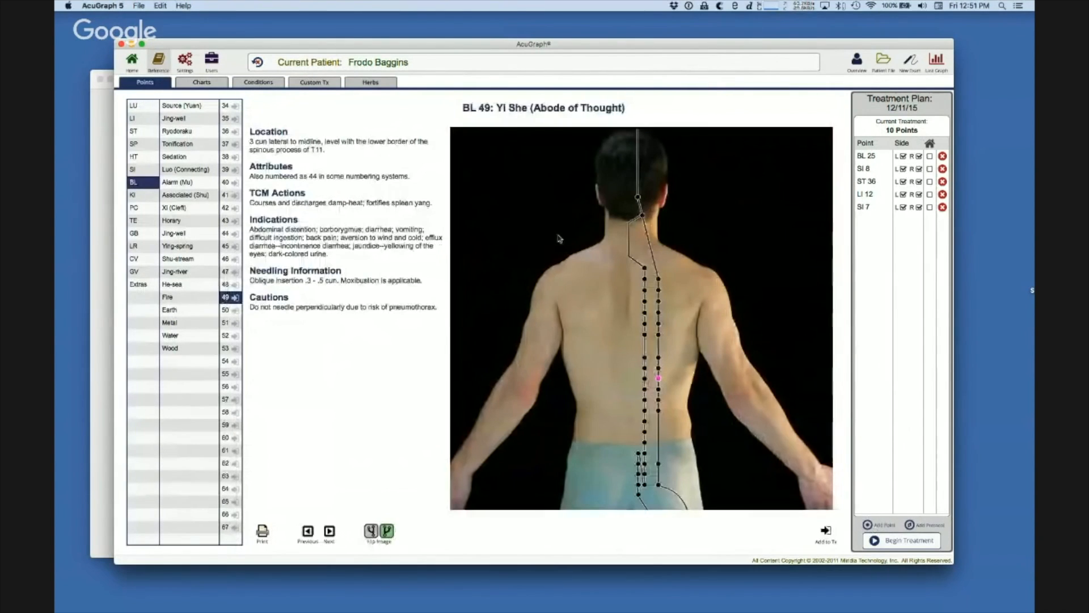
left_click(235, 298)
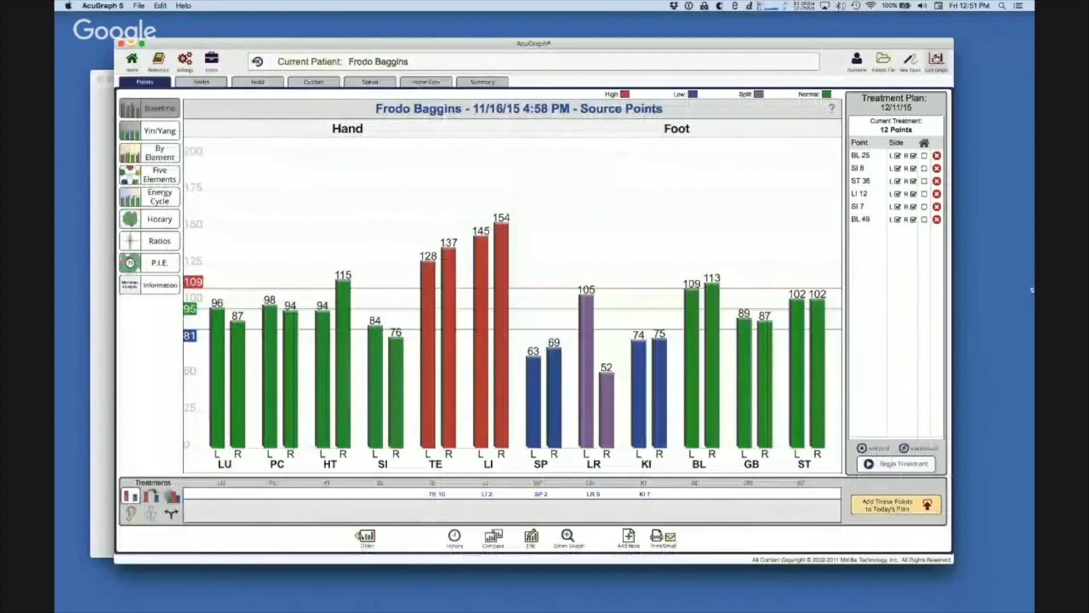
- Compare the exam's Ratios view with its P.I.E. graph, ending on the Ratios view
left_click(160, 241)
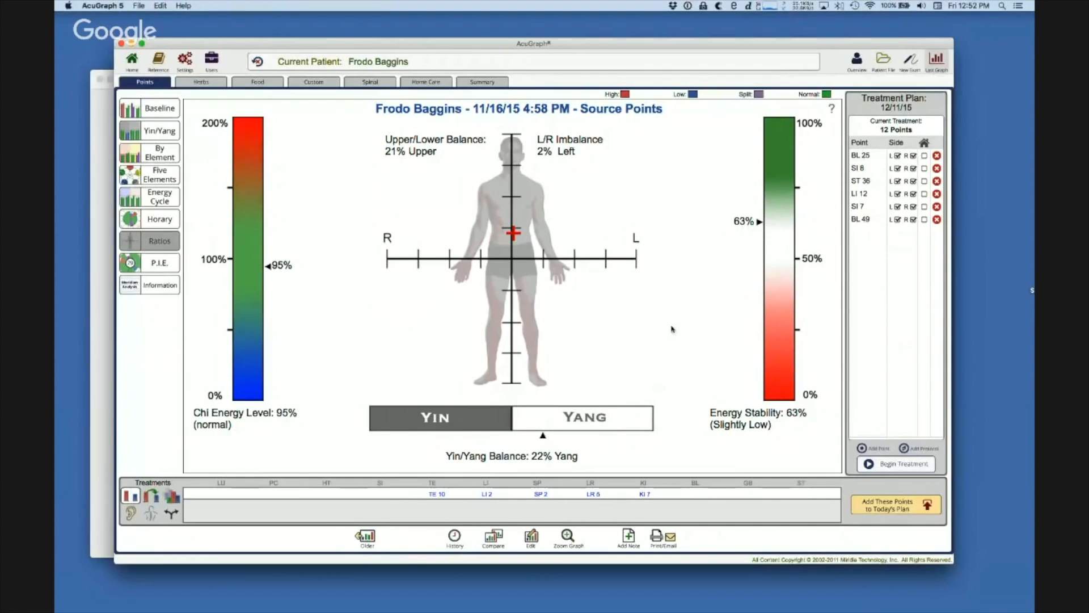
left_click(175, 270)
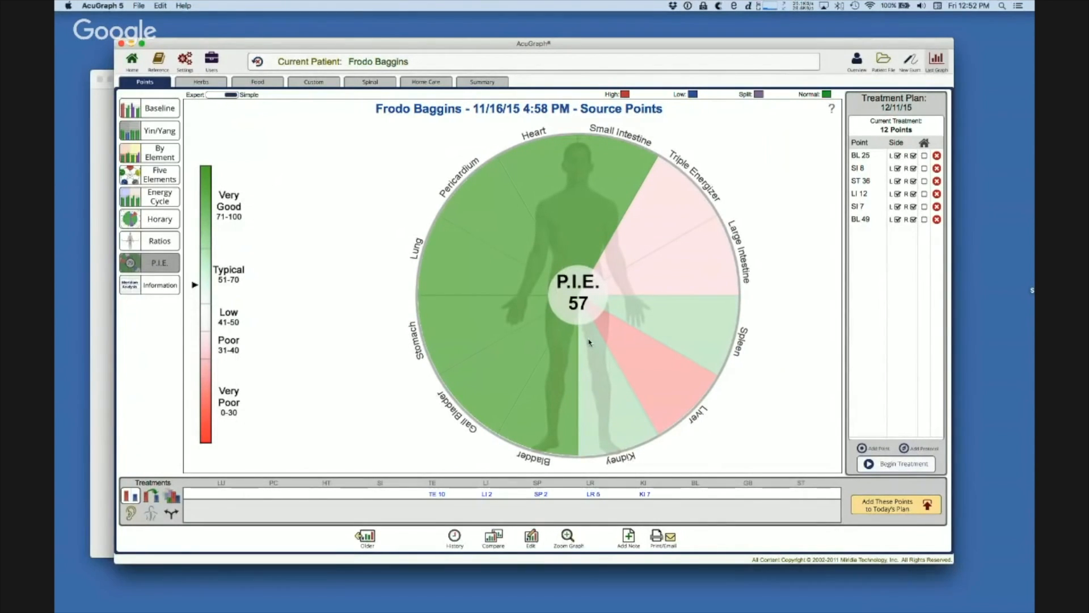
left_click(144, 244)
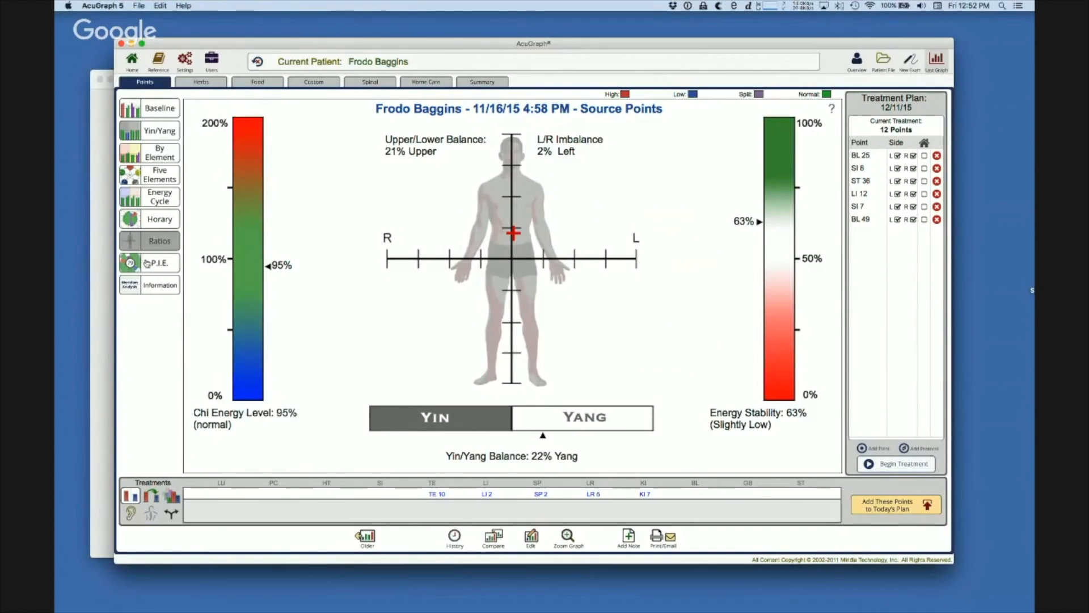
left_click(147, 262)
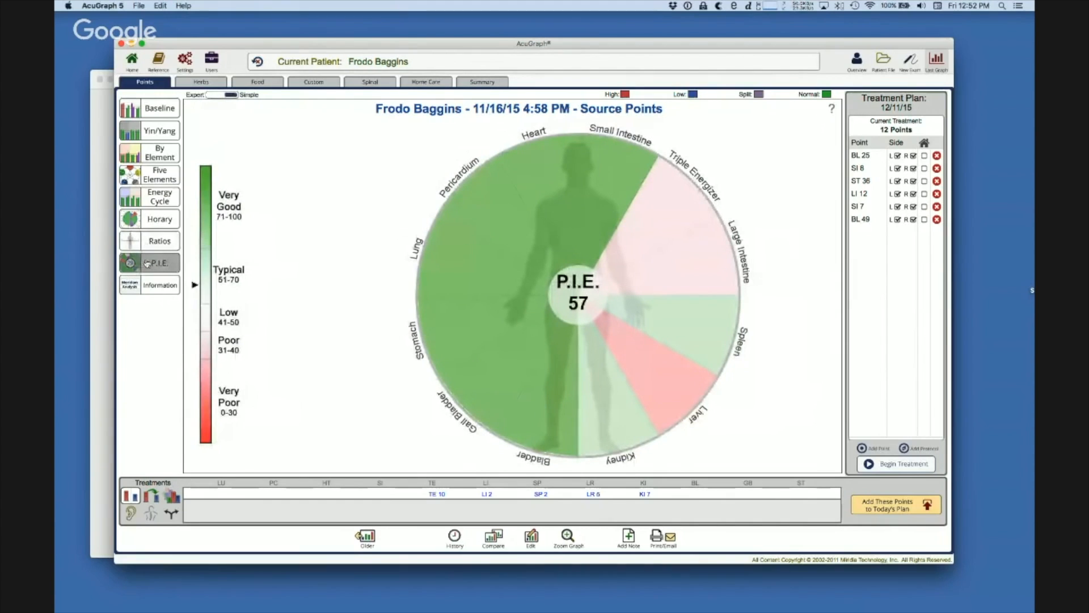
left_click(151, 244)
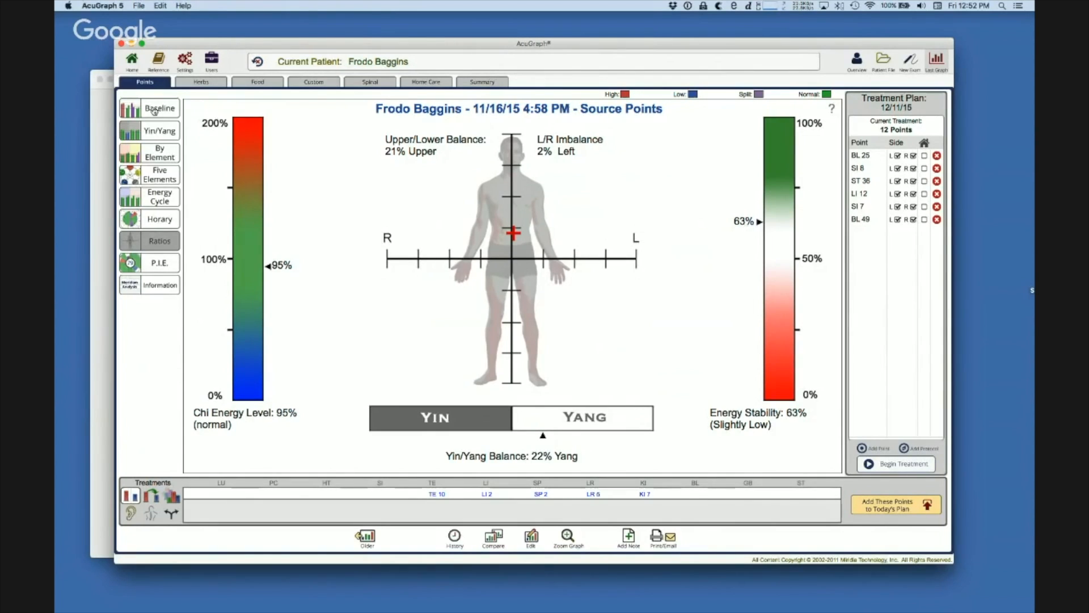
- Compare the individual channel bars in the Baseline graph with the energy stability reading in the Ratios view
left_click(155, 111)
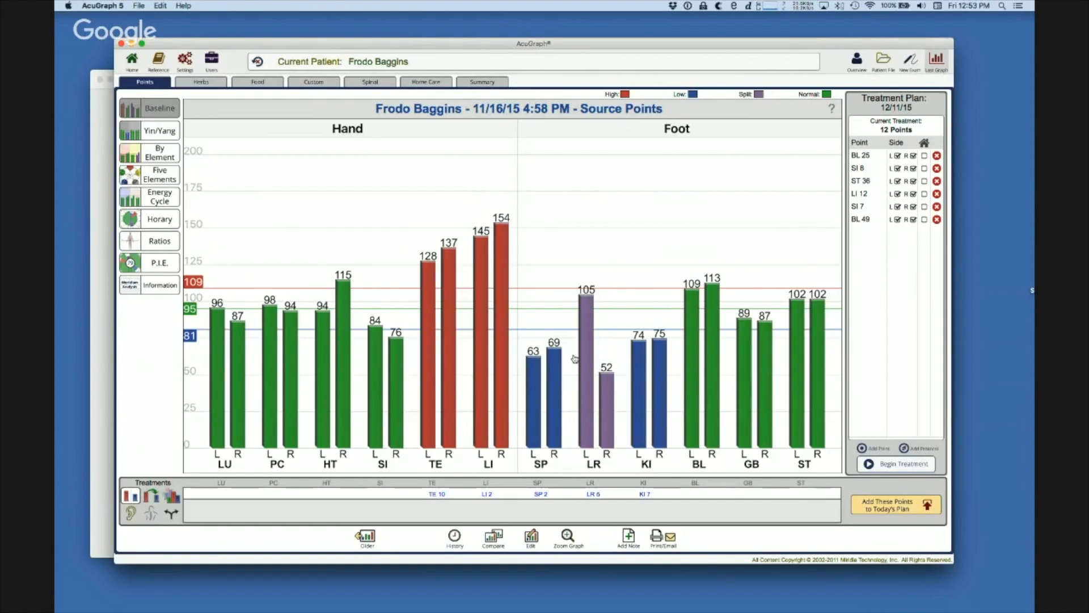
left_click(155, 245)
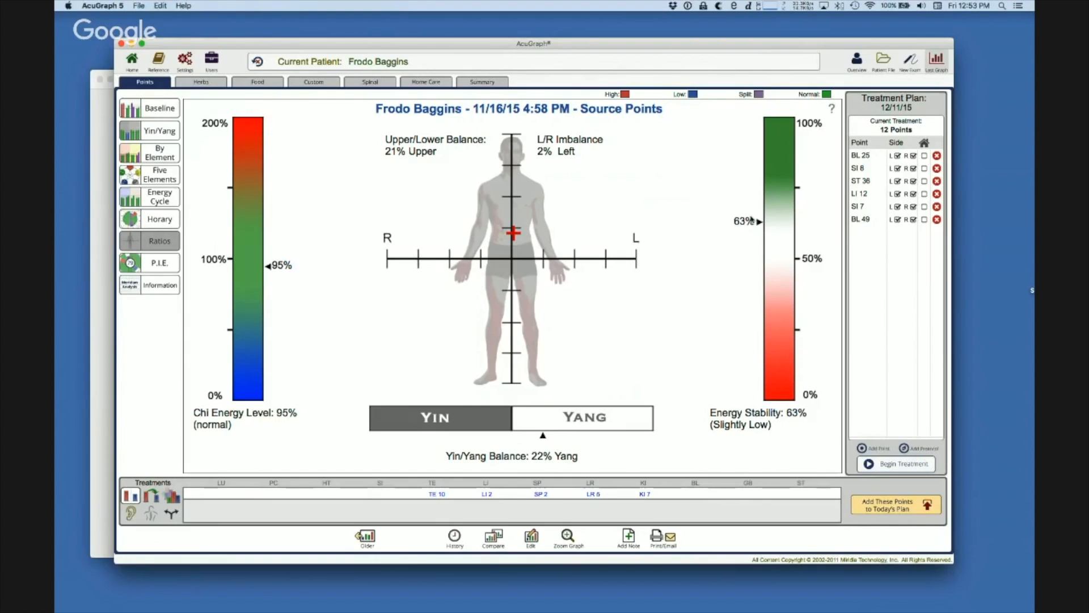
left_click(158, 108)
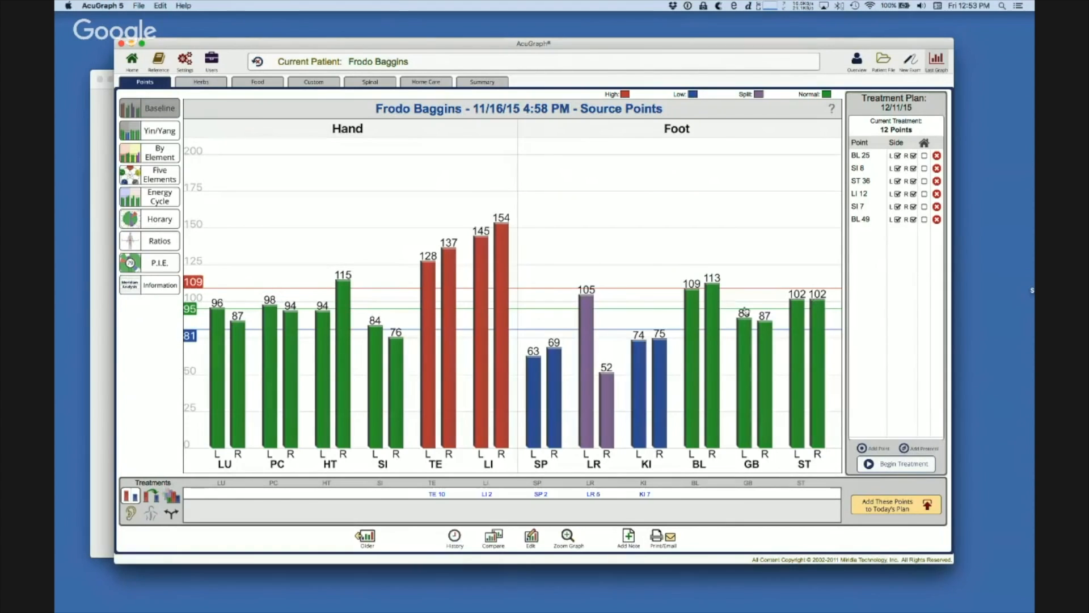
left_click(164, 242)
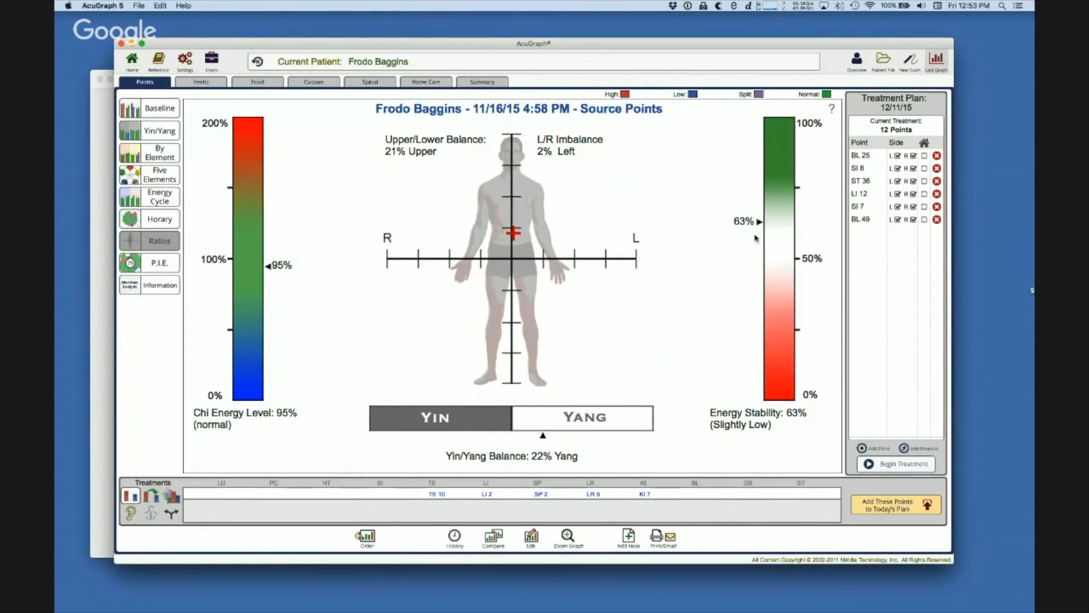
left_click(163, 115)
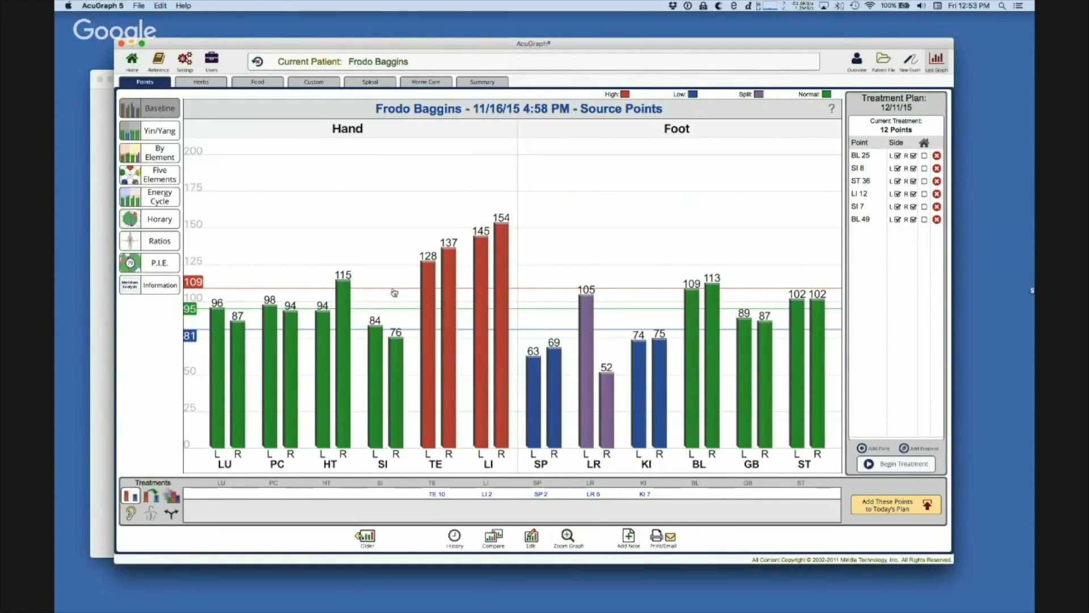